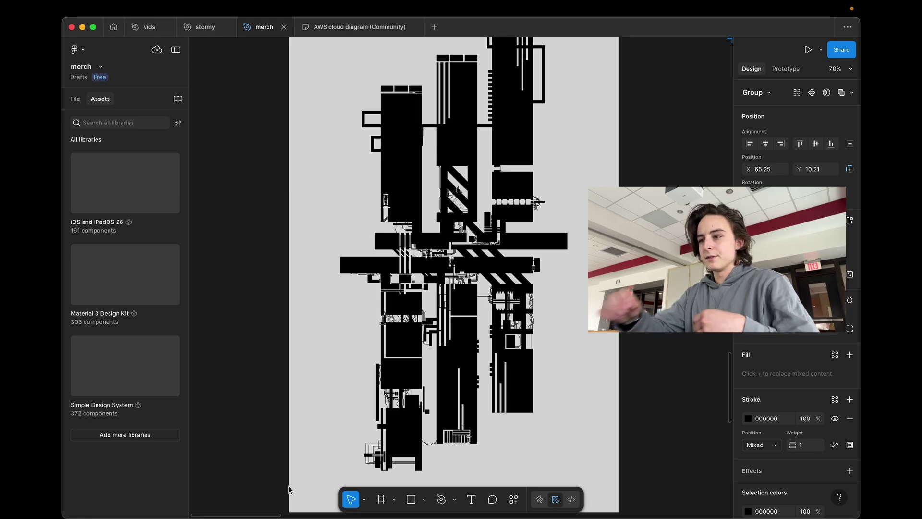
- Try moving the thin bar at the artwork's top-left, then cancel the move
{"action": "scroll", "coordinate": [471, 277], "scroll_direction": "down", "scroll_amount": 5}
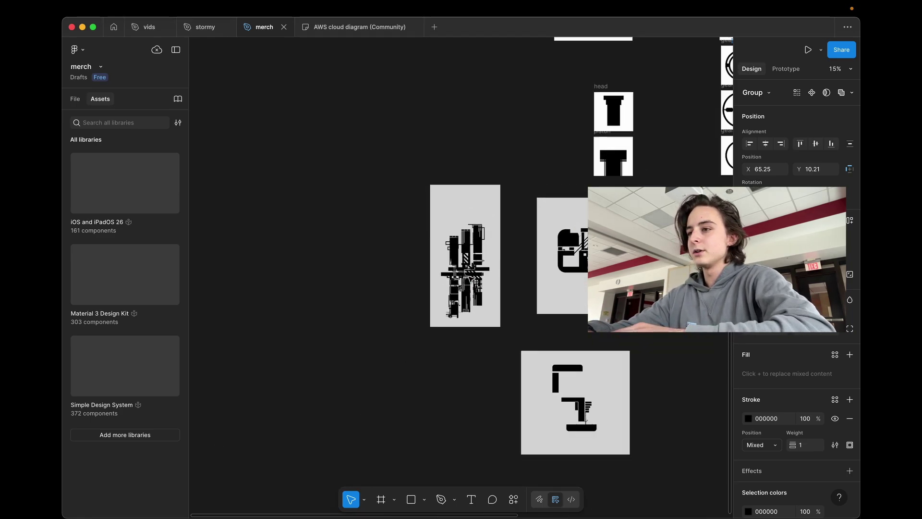
{"action": "scroll", "coordinate": [471, 278], "scroll_direction": "up", "scroll_amount": 4}
{"action": "scroll", "coordinate": [471, 277], "scroll_direction": "up", "scroll_amount": 5}
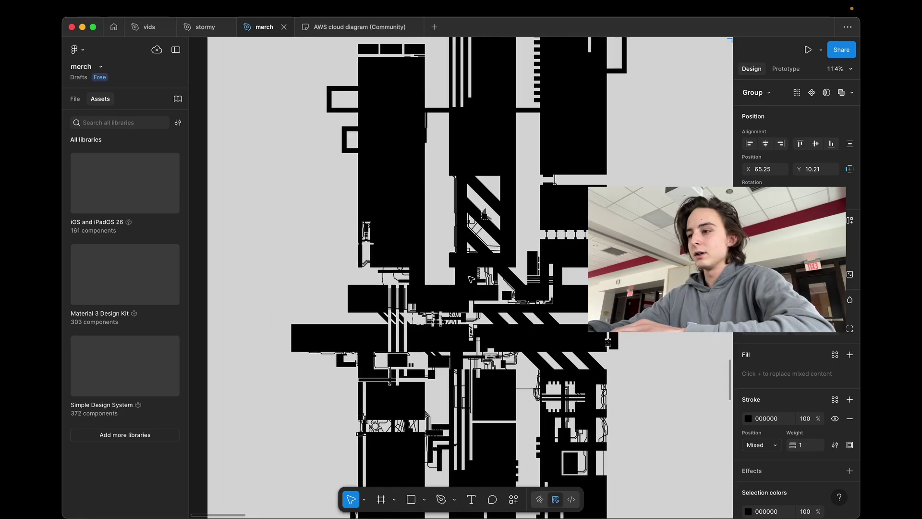
{"action": "left_click", "coordinate": [357, 115]}
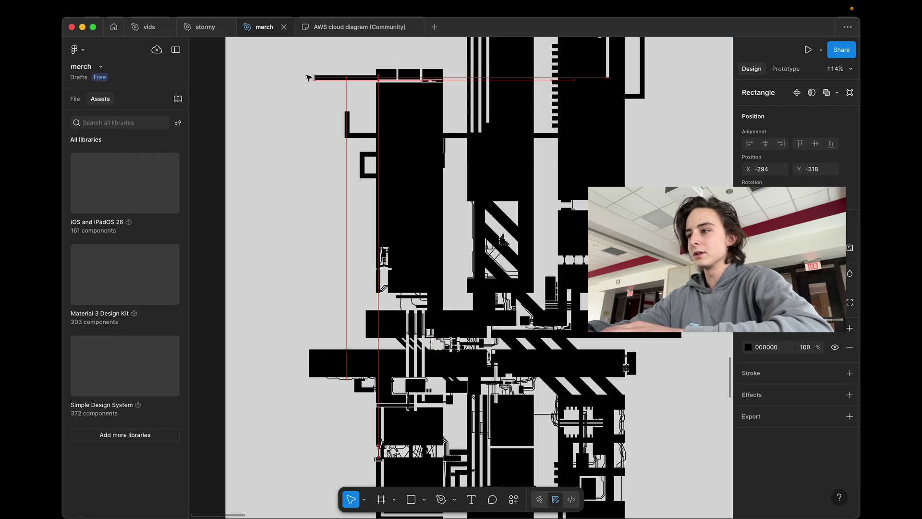
{"action": "left_click_drag", "start_coordinate": [358, 115], "coordinate": [293, 95]}
{"action": "key", "text": "Escape"}
{"action": "scroll", "coordinate": [335, 186], "scroll_direction": "up", "scroll_amount": 4}
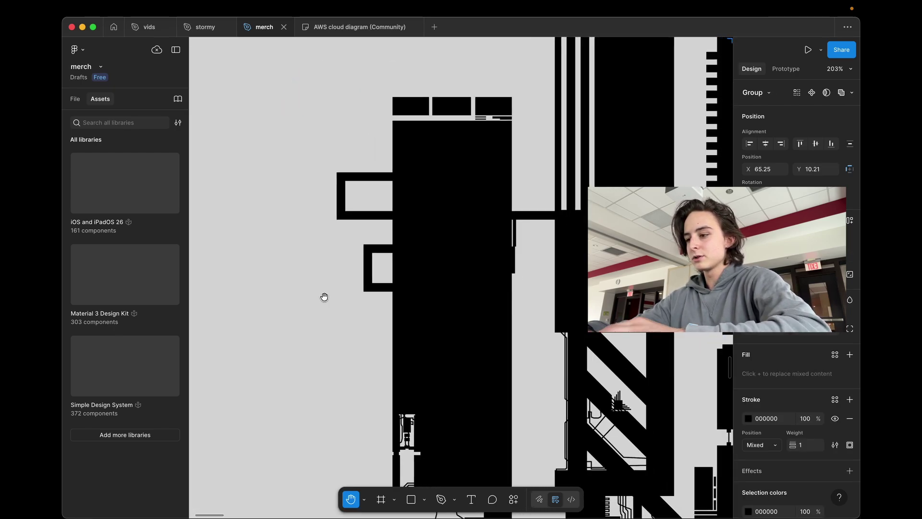
- Pan across the merch artwork and bring up the navigation tools list
{"action": "key", "text": "space"}
{"action": "scroll", "coordinate": [326, 288], "scroll_direction": "right", "scroll_amount": 5}
{"action": "scroll", "coordinate": [259, 268], "scroll_direction": "down", "scroll_amount": 5}
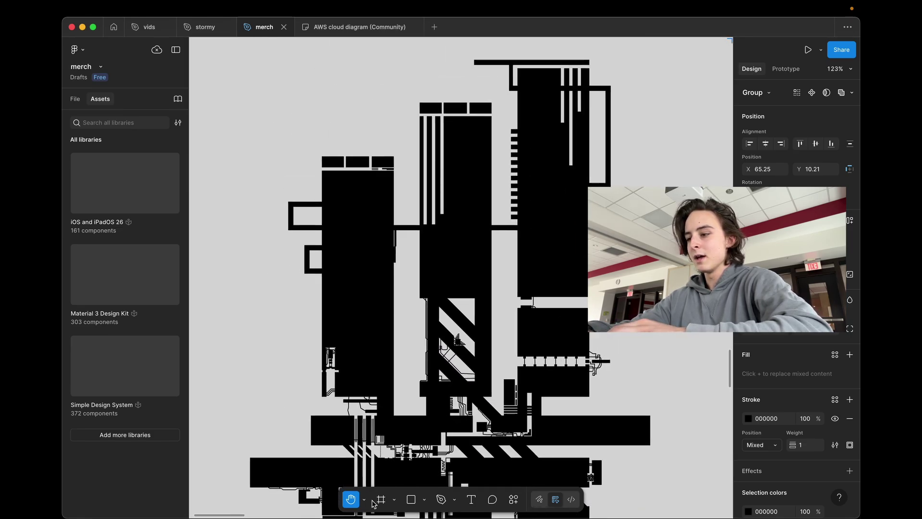
{"action": "left_click", "coordinate": [364, 499]}
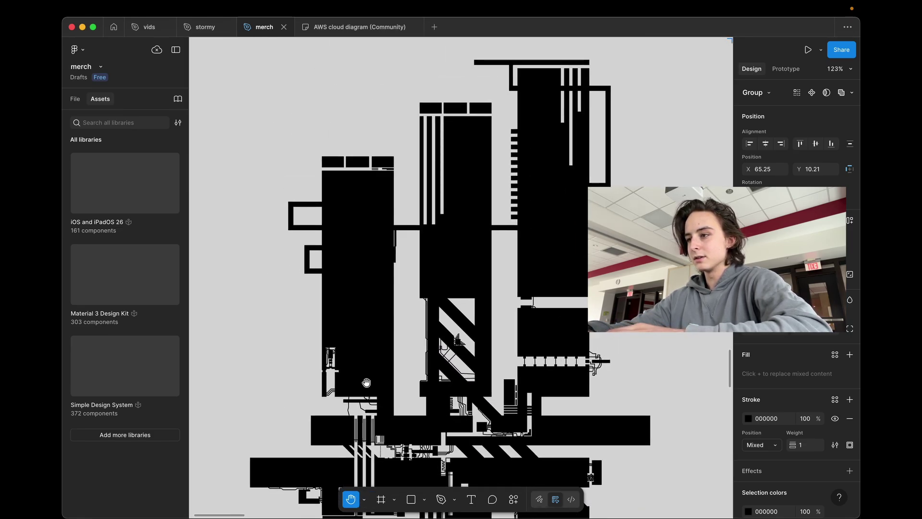
{"action": "scroll", "coordinate": [366, 382], "scroll_direction": "up", "scroll_amount": 6}
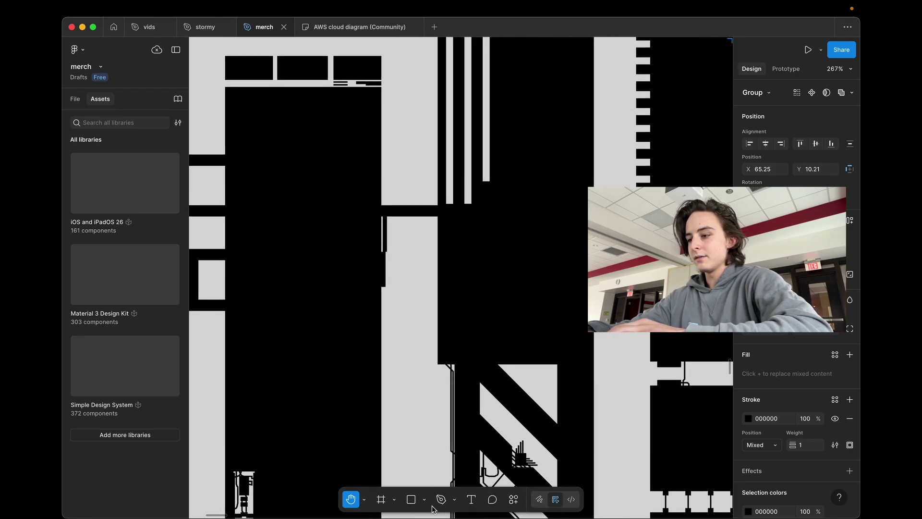
- Start a comment pin on the light strip, then cancel it
{"action": "key", "text": "c"}
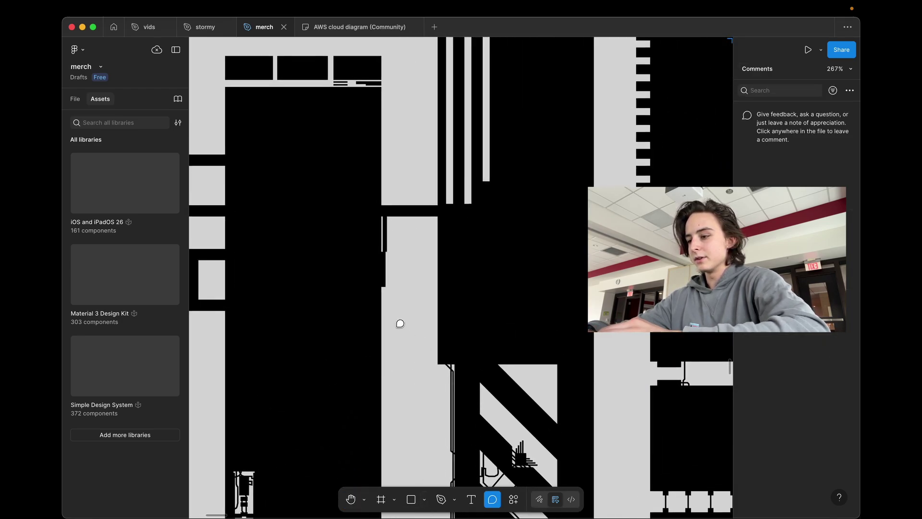
{"action": "left_click", "coordinate": [370, 274]}
{"action": "key", "text": "Escape"}
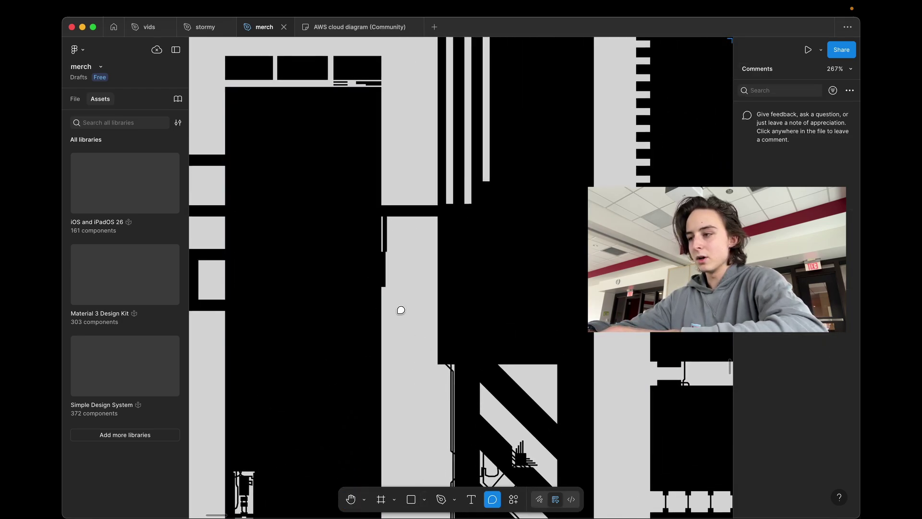
{"action": "key", "text": "v"}
- Draw a 20×20 circle on the light strip, fill it red, then delete it
{"action": "key", "text": "o"}
{"action": "left_click_drag", "start_coordinate": [386, 315], "coordinate": [415, 342]}
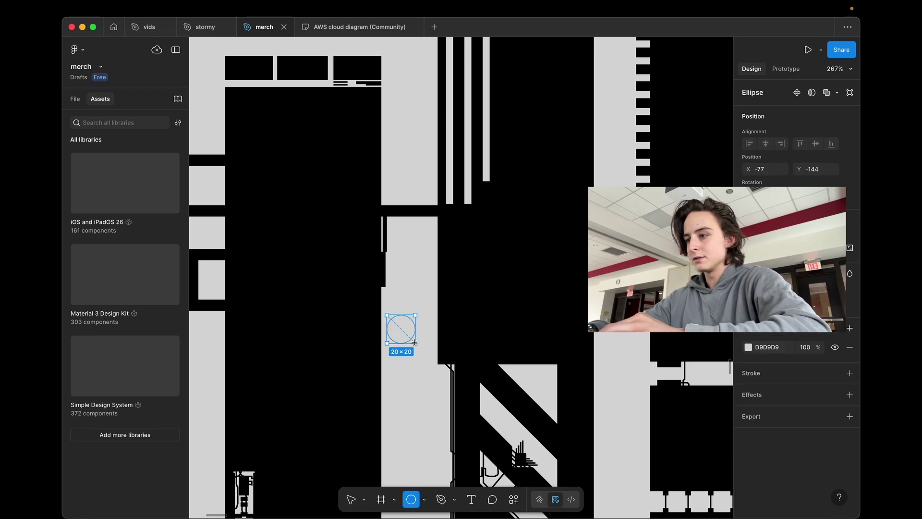
{"action": "scroll", "coordinate": [415, 341], "scroll_direction": "up", "scroll_amount": 5}
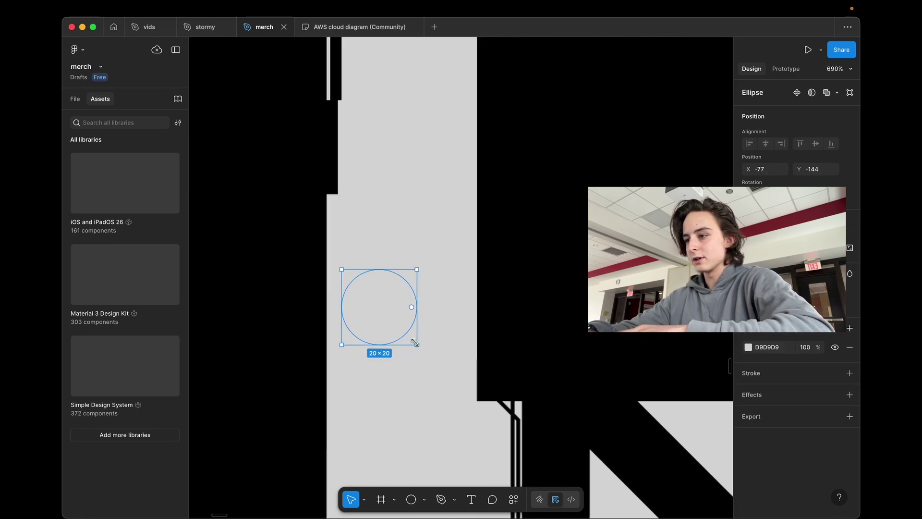
{"action": "left_click", "coordinate": [748, 347]}
{"action": "left_click_drag", "start_coordinate": [672, 336], "coordinate": [683, 342]}
{"action": "left_click", "coordinate": [366, 293]}
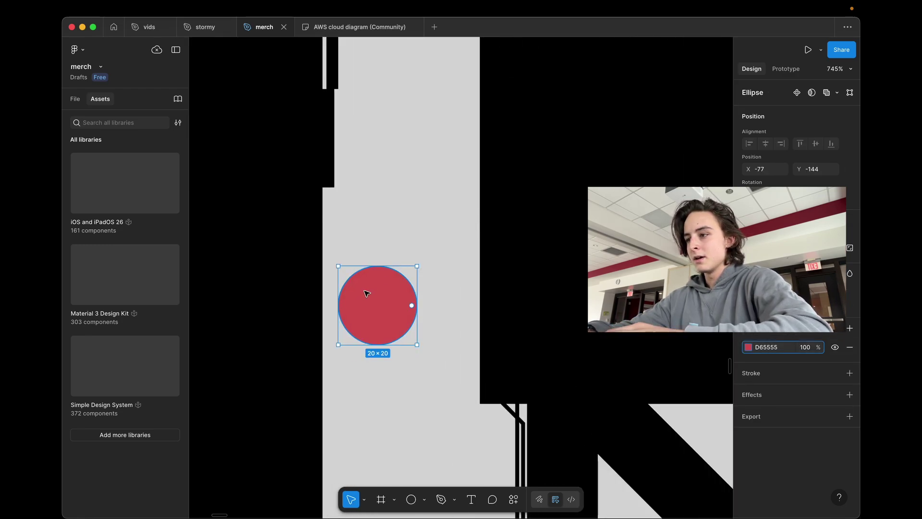
{"action": "key", "text": "BackSpace"}
- Draw a 12×10 rectangle where the circle was and deselect it
{"action": "key", "text": "r"}
{"action": "left_click_drag", "start_coordinate": [354, 262], "coordinate": [401, 301]}
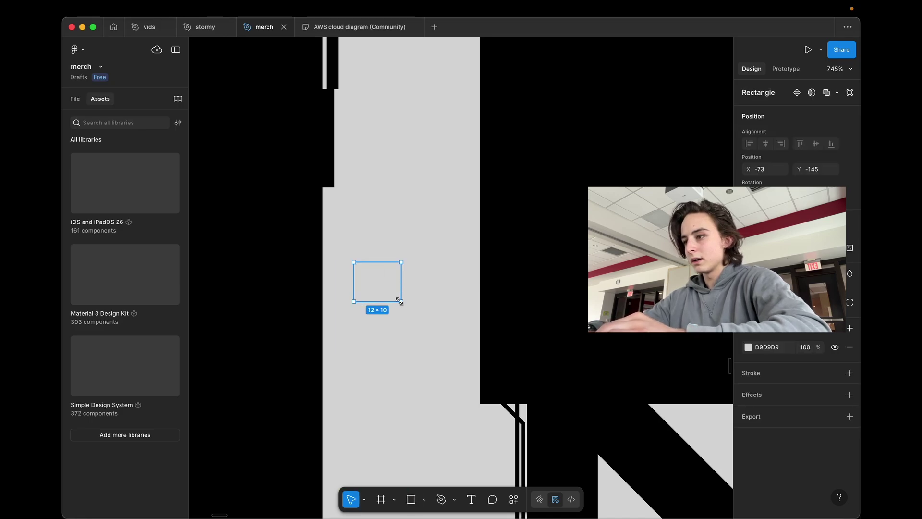
{"action": "key", "text": "Escape"}
{"action": "scroll", "coordinate": [340, 359], "scroll_direction": "down", "scroll_amount": 4}
{"action": "scroll", "coordinate": [340, 358], "scroll_direction": "up", "scroll_amount": 4}
{"action": "left_click", "coordinate": [423, 499]}
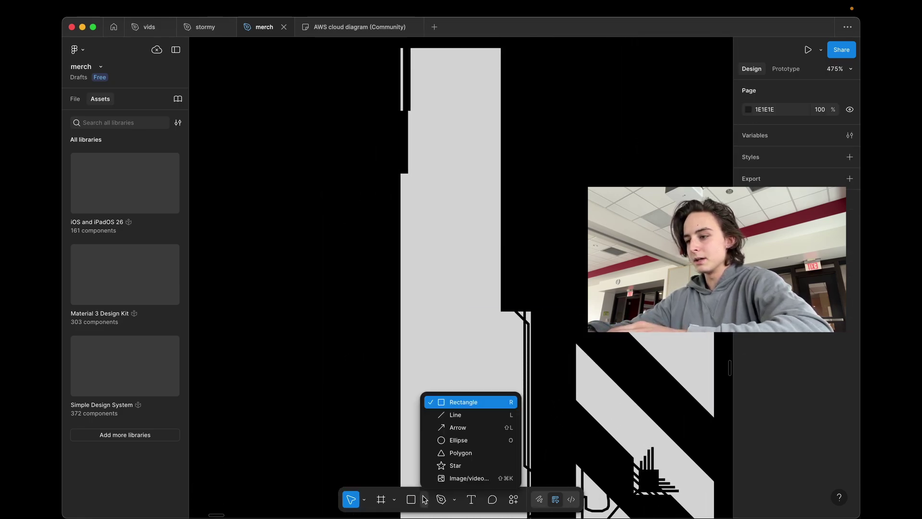
{"action": "left_click", "coordinate": [423, 499]}
{"action": "scroll", "coordinate": [480, 395], "scroll_direction": "down", "scroll_amount": 3}
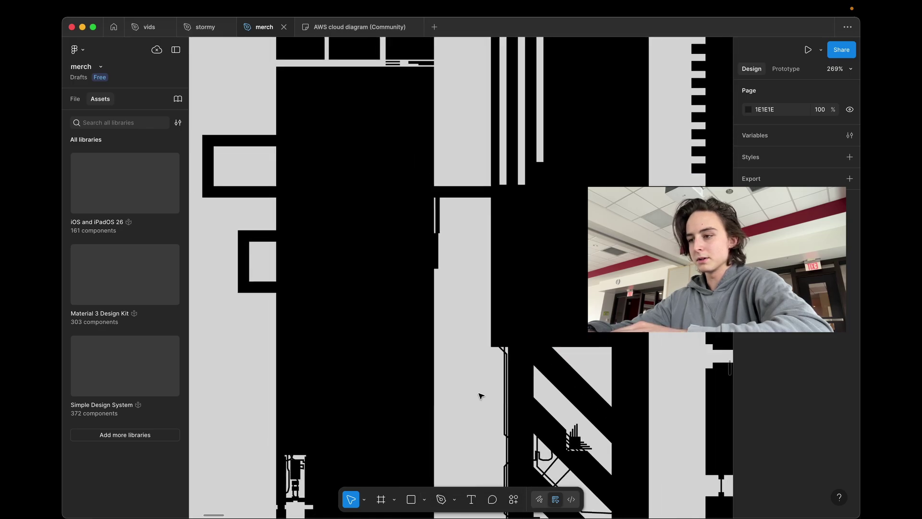
{"action": "scroll", "coordinate": [481, 396], "scroll_direction": "down", "scroll_amount": 4}
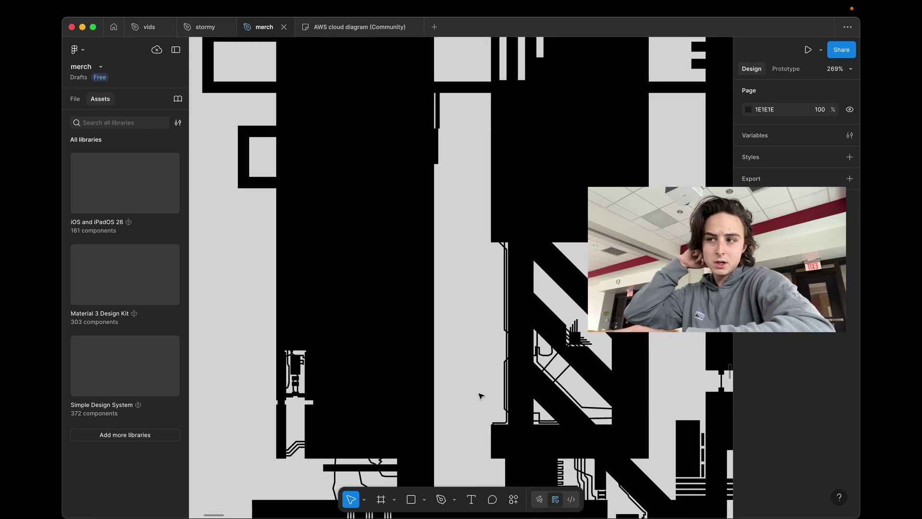
{"action": "scroll", "coordinate": [464, 334], "scroll_direction": "down", "scroll_amount": 2}
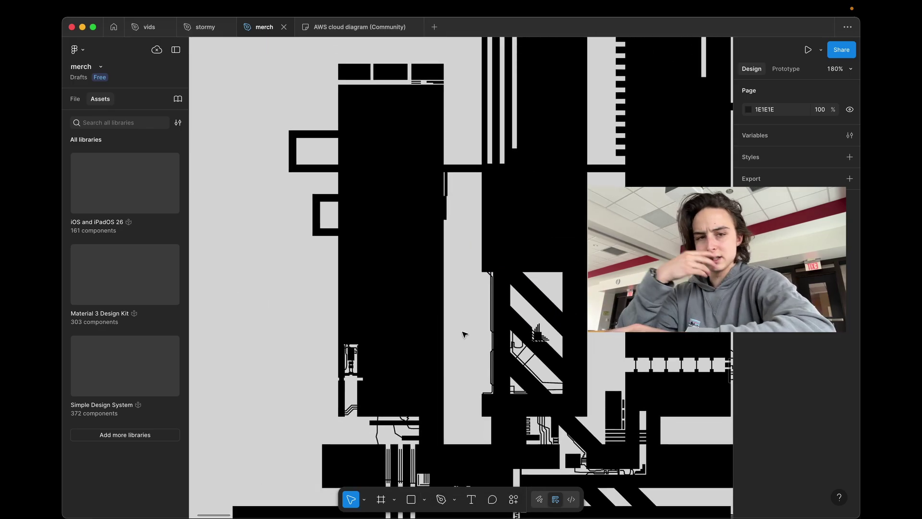
{"action": "scroll", "coordinate": [463, 394], "scroll_direction": "down", "scroll_amount": 2}
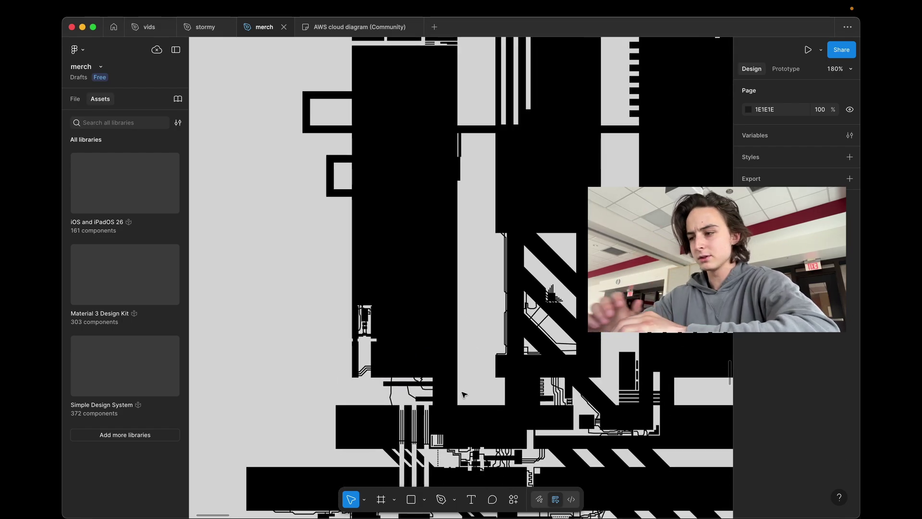
{"action": "scroll", "coordinate": [443, 300], "scroll_direction": "up", "scroll_amount": 3}
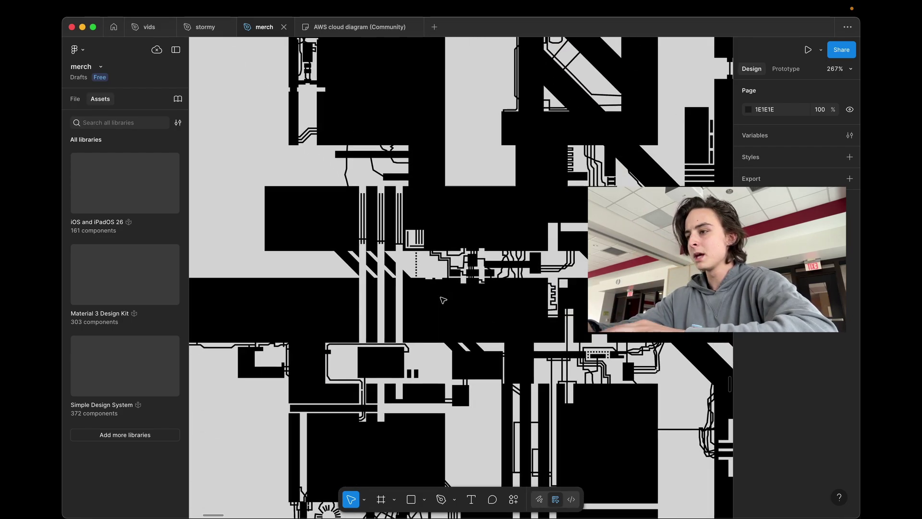
{"action": "scroll", "coordinate": [443, 299], "scroll_direction": "up", "scroll_amount": 10}
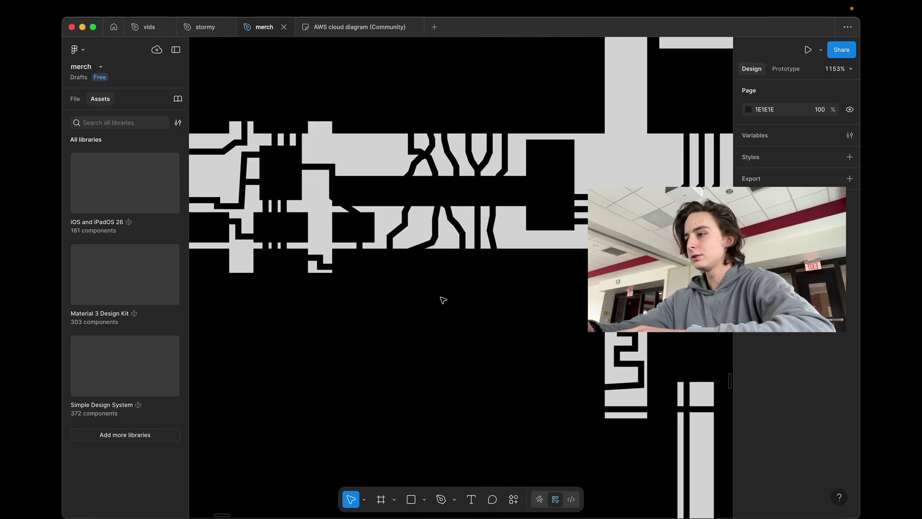
{"action": "scroll", "coordinate": [443, 300], "scroll_direction": "down", "scroll_amount": 15}
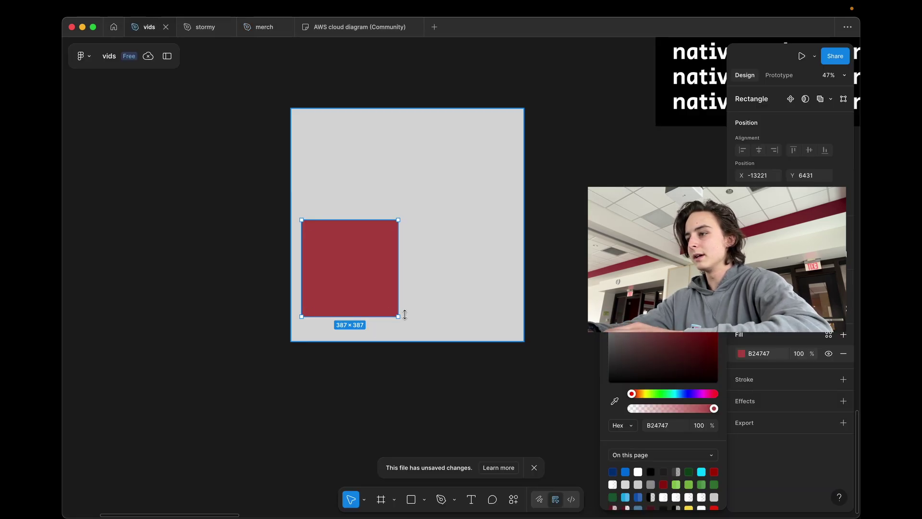
- Zoom around the current canvas and open the stormy file
{"action": "scroll", "coordinate": [461, 302], "scroll_direction": "up", "scroll_amount": 4}
{"action": "scroll", "coordinate": [461, 303], "scroll_direction": "down", "scroll_amount": 12}
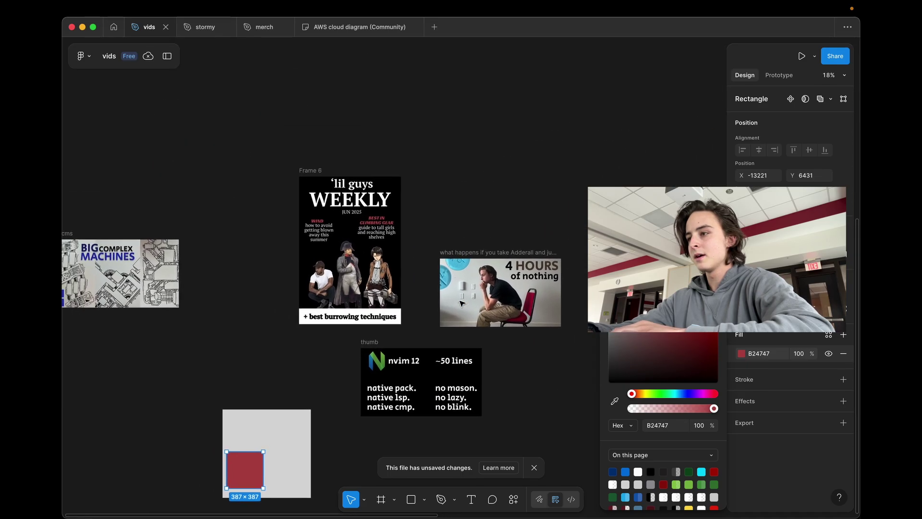
{"action": "scroll", "coordinate": [461, 303], "scroll_direction": "up", "scroll_amount": 6}
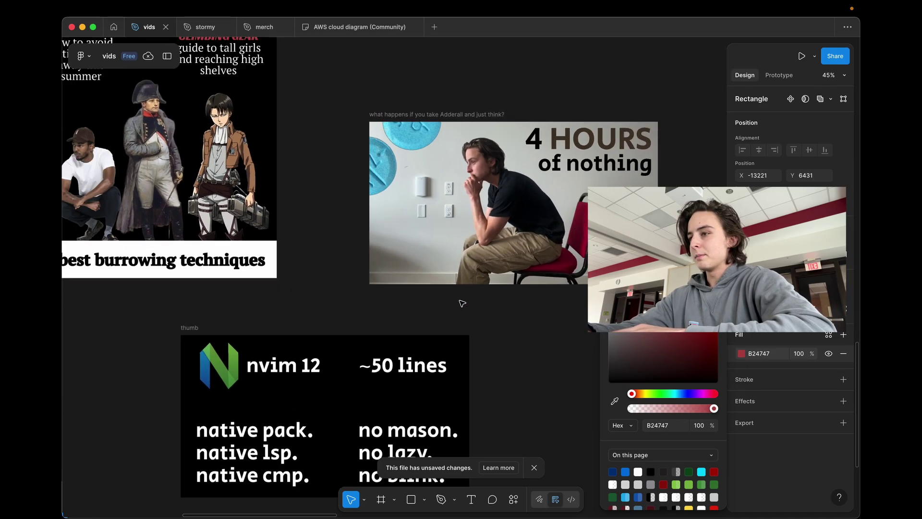
{"action": "scroll", "coordinate": [462, 303], "scroll_direction": "down", "scroll_amount": 3}
{"action": "left_click", "coordinate": [202, 28]}
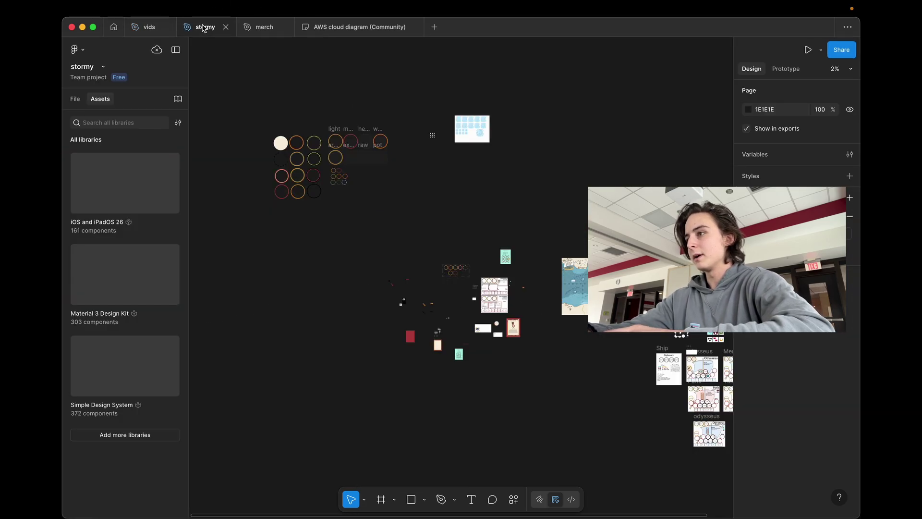
- Open the vids file and zoom around its thumbnails and app logos
{"action": "left_click", "coordinate": [147, 27]}
{"action": "scroll", "coordinate": [359, 233], "scroll_direction": "down", "scroll_amount": 8}
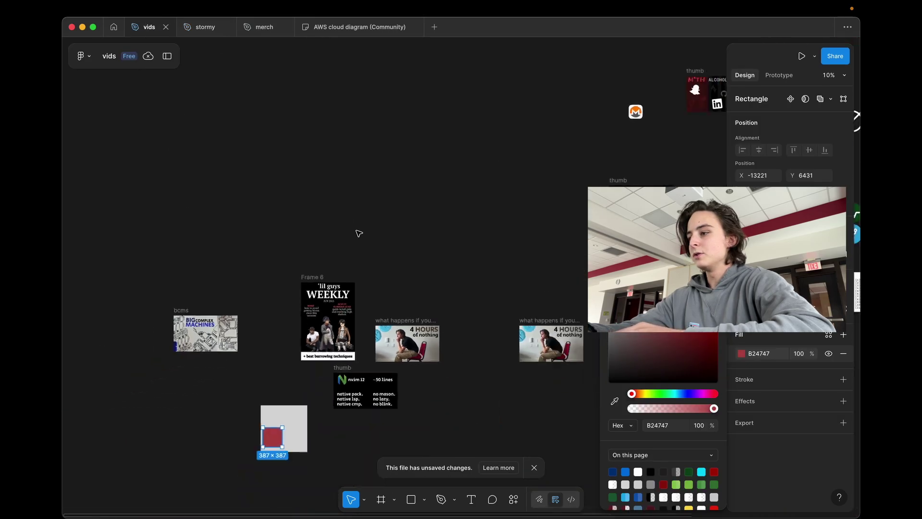
{"action": "scroll", "coordinate": [359, 233], "scroll_direction": "up", "scroll_amount": 5}
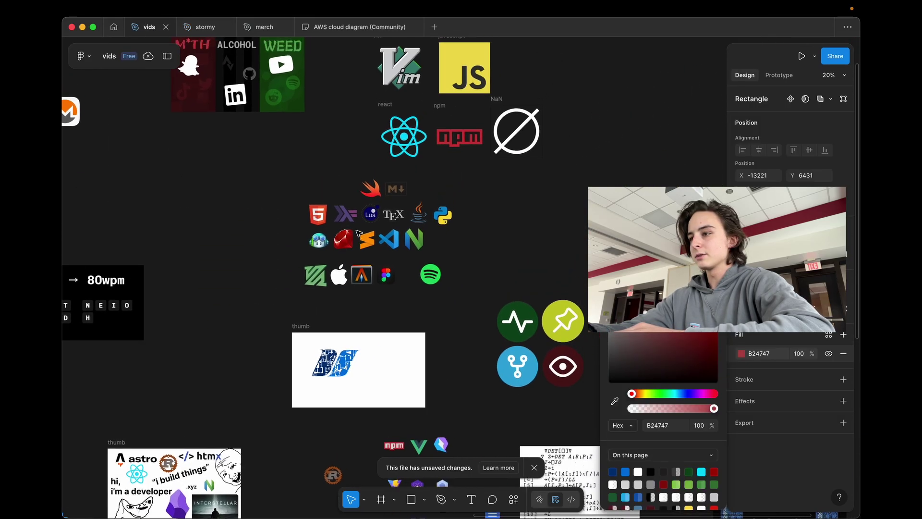
{"action": "scroll", "coordinate": [358, 233], "scroll_direction": "up", "scroll_amount": 5}
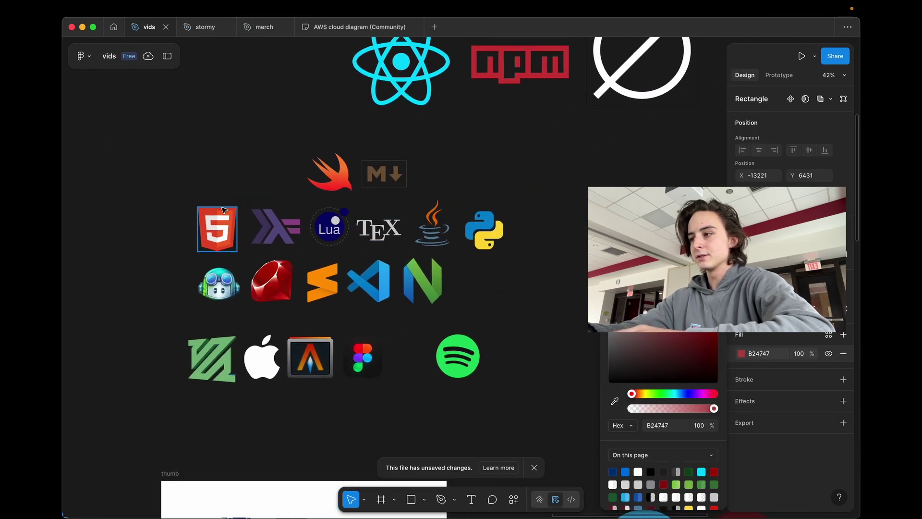
{"action": "scroll", "coordinate": [223, 209], "scroll_direction": "down", "scroll_amount": 6}
{"action": "scroll", "coordinate": [223, 210], "scroll_direction": "up", "scroll_amount": 1}
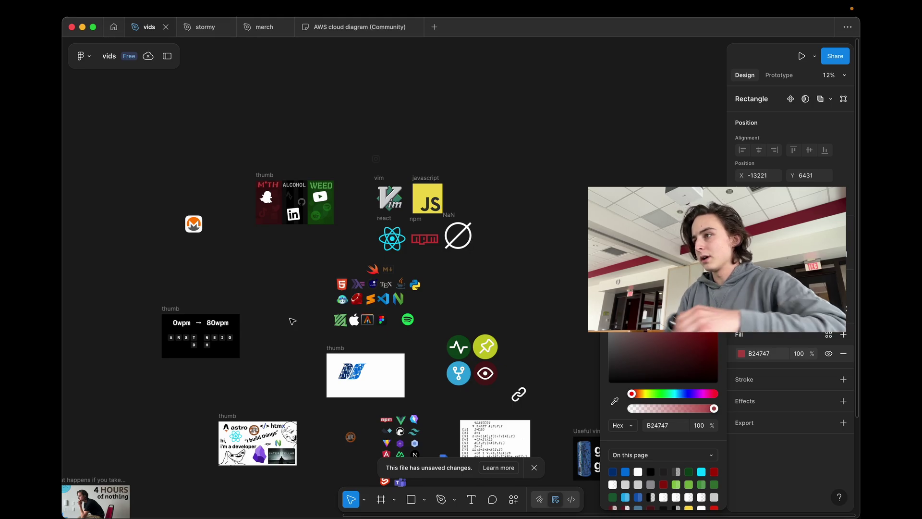
- Switch to the merch file and zoom in on the grey block
{"action": "key", "text": "ctrl+Tab"}
{"action": "key", "text": "ctrl+Tab"}
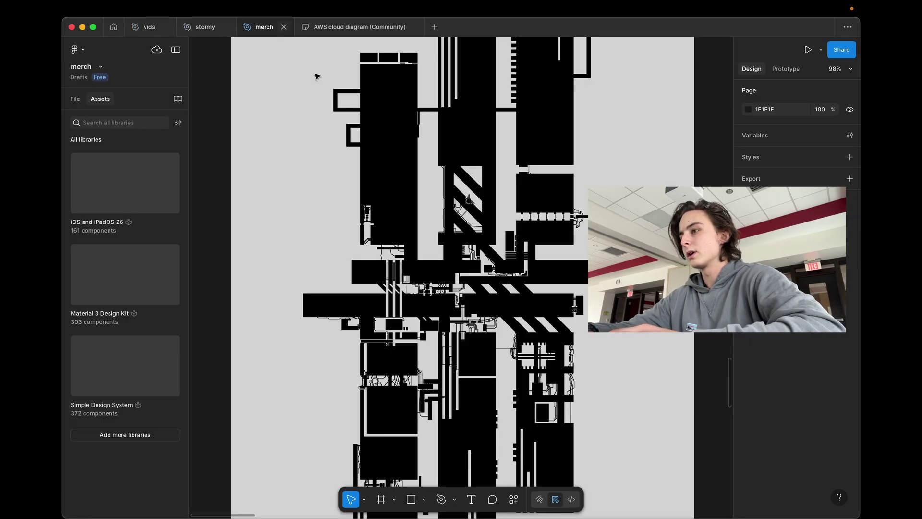
{"action": "scroll", "coordinate": [459, 142], "scroll_direction": "up", "scroll_amount": 15}
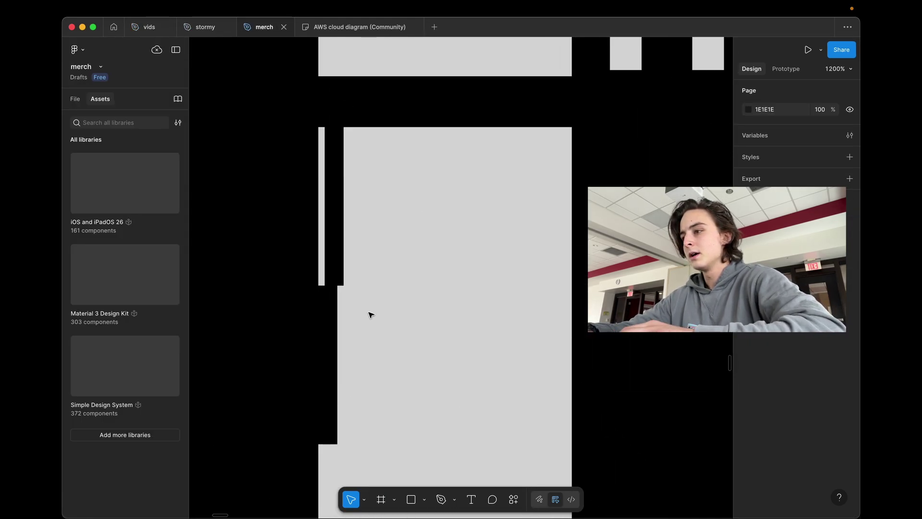
{"action": "scroll", "coordinate": [370, 315], "scroll_direction": "up", "scroll_amount": 6}
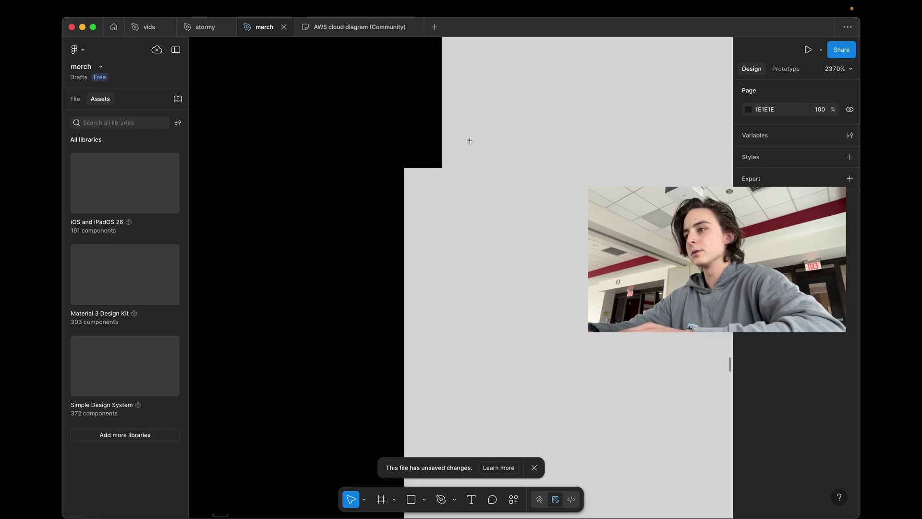
- Draw a 3×3 rectangle on the grey block and fill it black (000000)
{"action": "key", "text": "r"}
{"action": "key", "text": "Escape"}
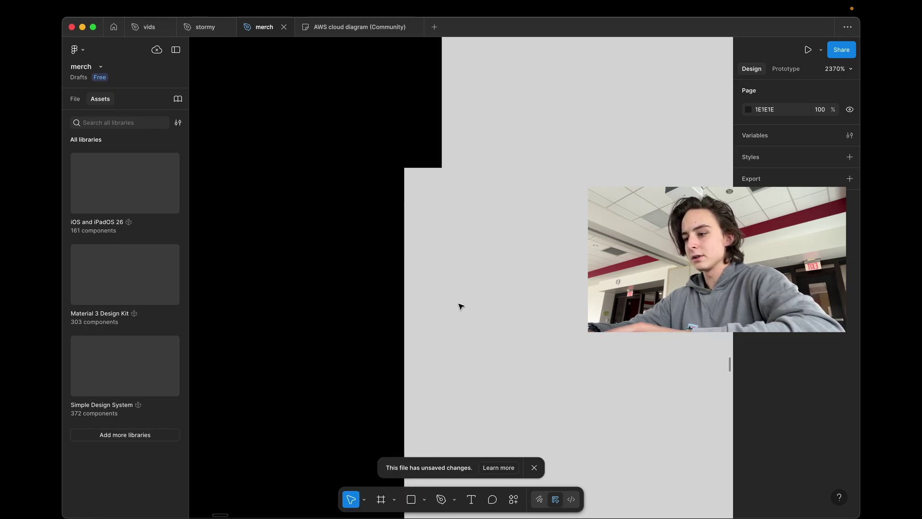
{"action": "key", "text": "r"}
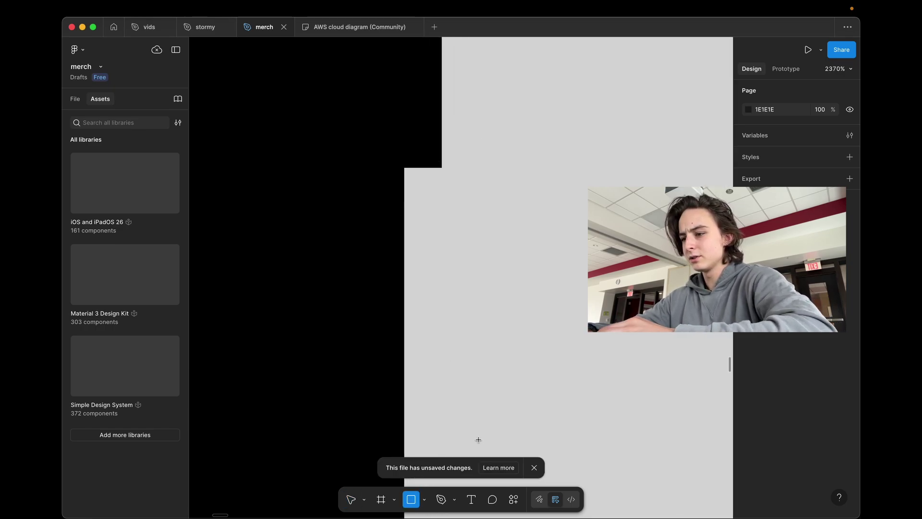
{"action": "left_click", "coordinate": [394, 499]}
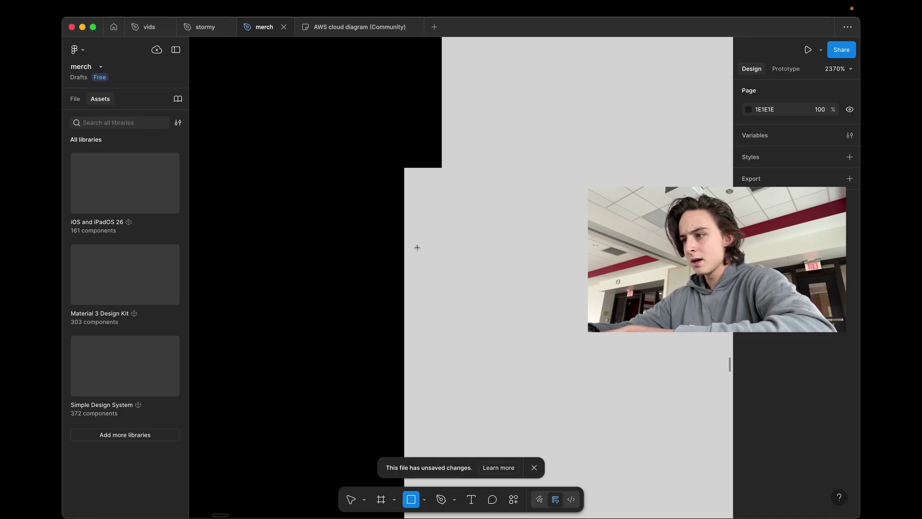
{"action": "left_click_drag", "start_coordinate": [416, 245], "coordinate": [455, 280]}
{"action": "left_click", "coordinate": [748, 347]}
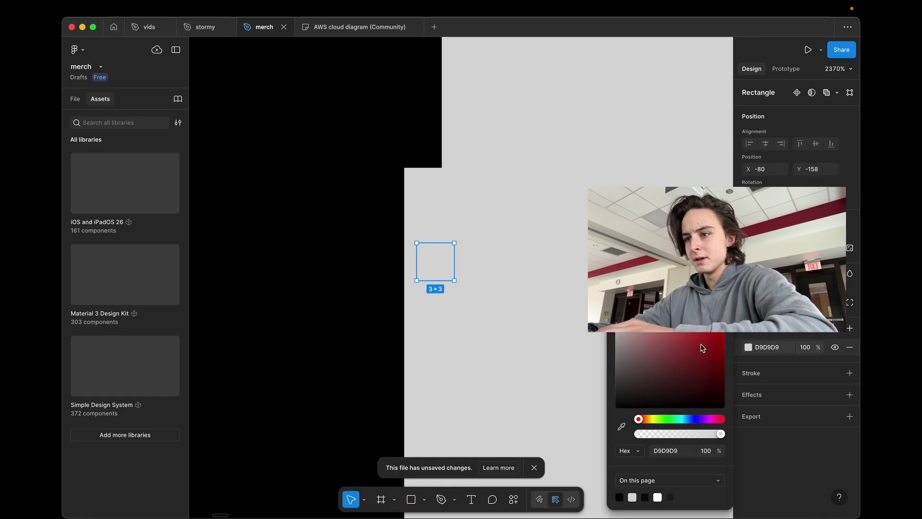
{"action": "left_click", "coordinate": [614, 407]}
{"action": "key", "text": "Escape"}
- Copy the black square and repeat the duplicate to form a column down the strip
{"action": "left_click_drag", "start_coordinate": [443, 267], "coordinate": [436, 330]}
{"action": "key", "text": "super+d"}
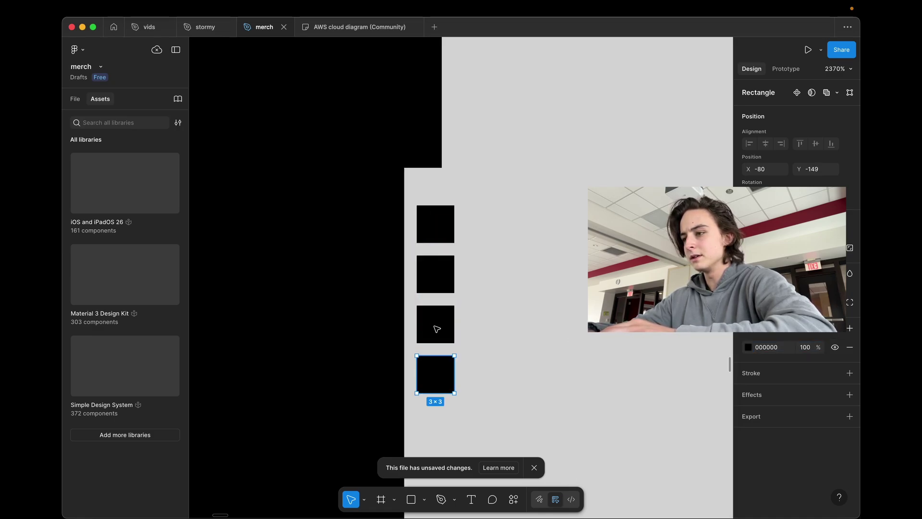
{"action": "key", "text": "super+d"}
{"action": "key", "text": "super+d"}
{"action": "key", "text": "super+d"}
{"action": "scroll", "coordinate": [437, 325], "scroll_direction": "down", "scroll_amount": 1}
{"action": "scroll", "coordinate": [436, 329], "scroll_direction": "down", "scroll_amount": 5}
{"action": "key", "text": "super+d"}
{"action": "key", "text": "super+d"}
{"action": "key", "text": "super+d"}
{"action": "key", "text": "super+d"}
{"action": "key", "text": "super+d"}
{"action": "key", "text": "super+d"}
{"action": "key", "text": "super+d"}
{"action": "key", "text": "super+d"}
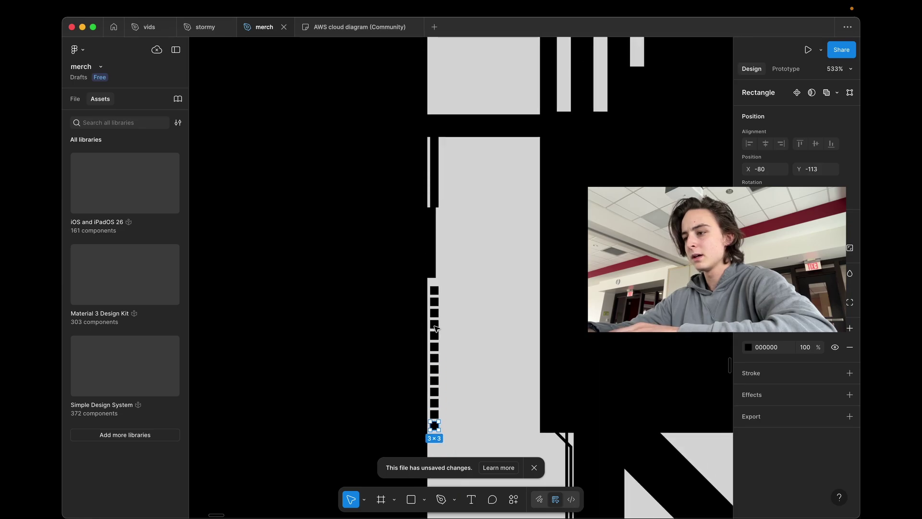
{"action": "scroll", "coordinate": [435, 329], "scroll_direction": "down", "scroll_amount": 6}
{"action": "scroll", "coordinate": [435, 328], "scroll_direction": "down", "scroll_amount": 1}
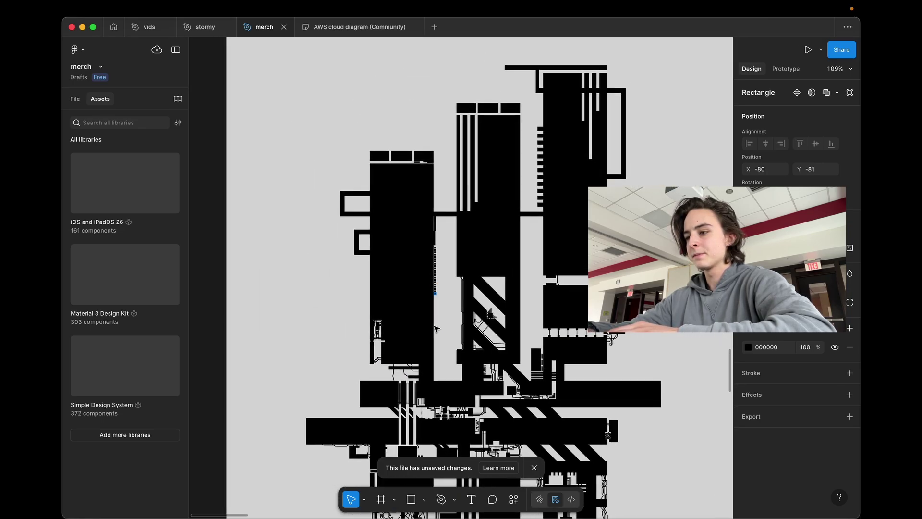
- Extend the column of black squares with more copies
{"action": "key", "text": "super+d"}
{"action": "key", "text": "super+d"}
{"action": "key", "text": "super+d"}
{"action": "key", "text": "super+d"}
{"action": "key", "text": "super+d"}
{"action": "key", "text": "super+d"}
{"action": "key", "text": "super+d"}
{"action": "scroll", "coordinate": [436, 329], "scroll_direction": "down", "scroll_amount": 4}
{"action": "scroll", "coordinate": [435, 329], "scroll_direction": "up", "scroll_amount": 4}
{"action": "scroll", "coordinate": [435, 326], "scroll_direction": "down", "scroll_amount": 5}
- Add an SVG export setting to the tall black rectangle
{"action": "left_click", "coordinate": [568, 158]}
{"action": "scroll", "coordinate": [568, 158], "scroll_direction": "right", "scroll_amount": 6}
{"action": "scroll", "coordinate": [568, 157], "scroll_direction": "up", "scroll_amount": 3}
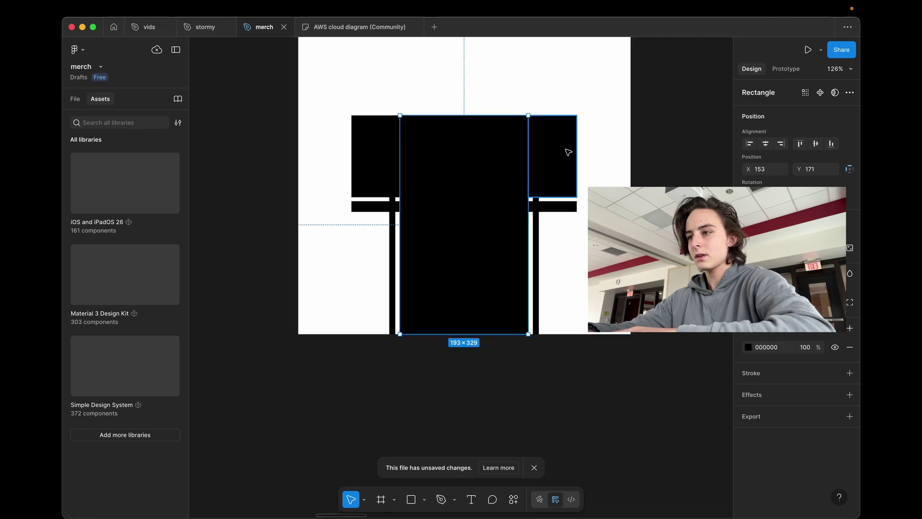
{"action": "left_click", "coordinate": [763, 421]}
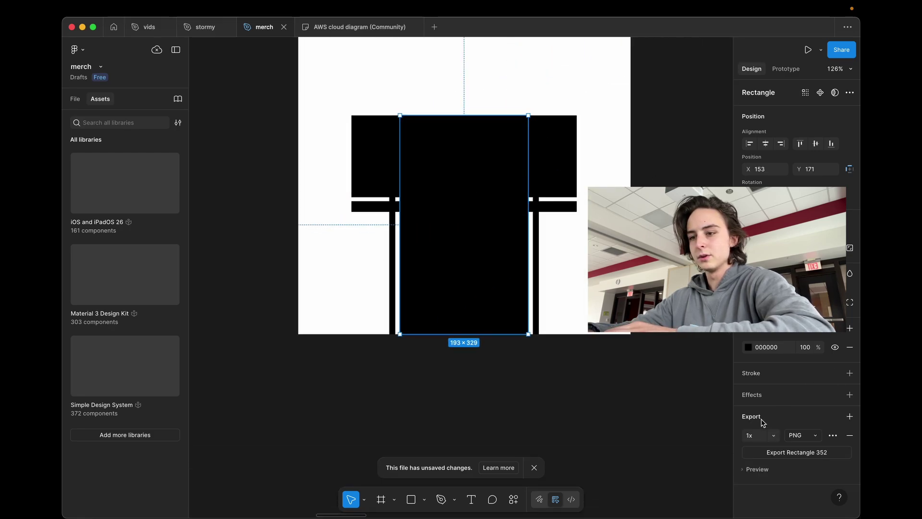
{"action": "left_click", "coordinate": [796, 435]}
{"action": "left_click", "coordinate": [803, 460]}
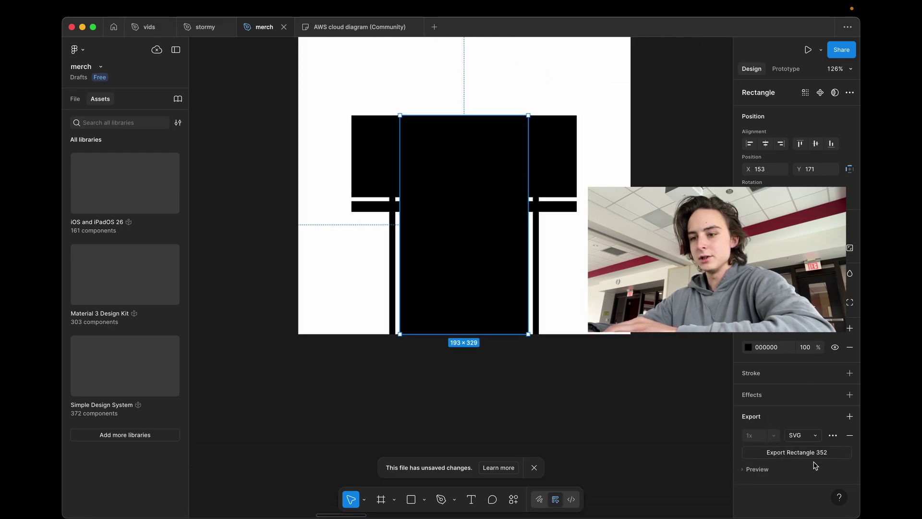
- Look over the gear frames, briefly selecting and deselecting the block1 frame
{"action": "scroll", "coordinate": [513, 269], "scroll_direction": "up", "scroll_amount": 7}
{"action": "scroll", "coordinate": [504, 251], "scroll_direction": "down", "scroll_amount": 10}
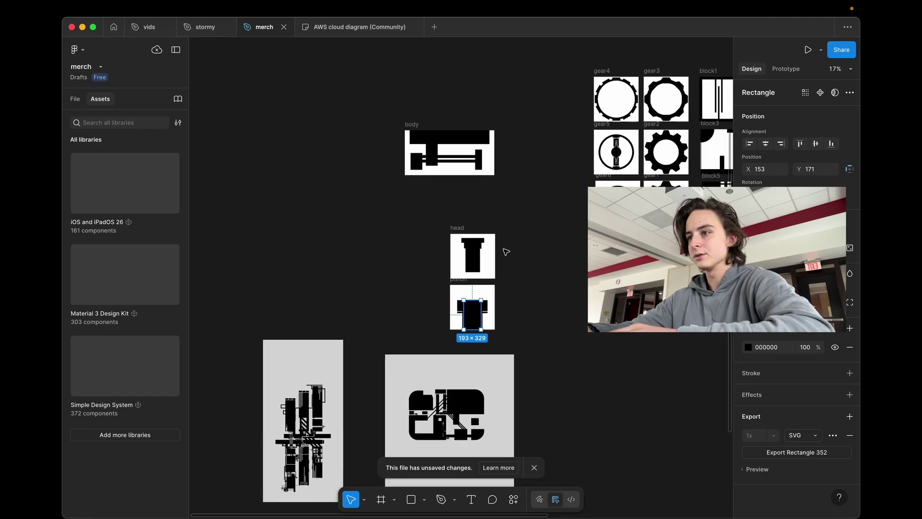
{"action": "scroll", "coordinate": [504, 251], "scroll_direction": "up", "scroll_amount": 4}
{"action": "scroll", "coordinate": [506, 251], "scroll_direction": "down", "scroll_amount": 5}
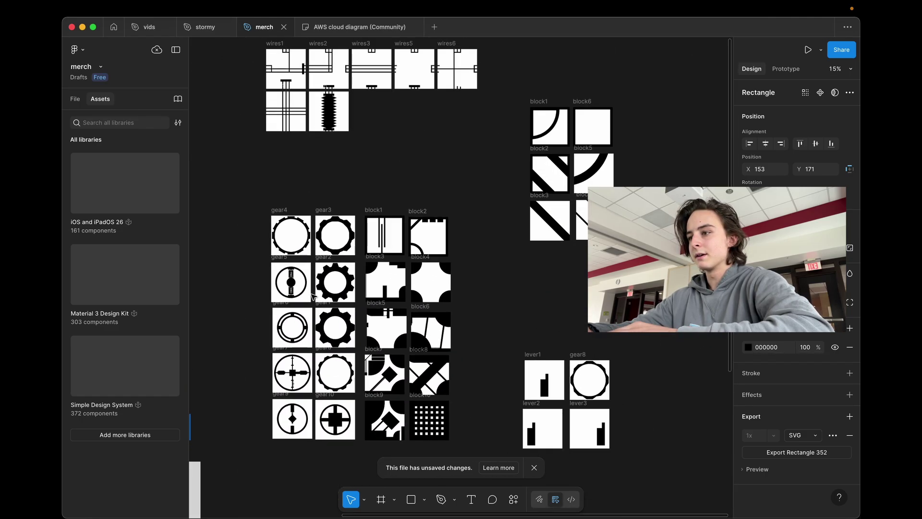
{"action": "left_click", "coordinate": [374, 210]}
{"action": "left_click", "coordinate": [399, 179]}
{"action": "scroll", "coordinate": [404, 162], "scroll_direction": "left", "scroll_amount": 3}
{"action": "scroll", "coordinate": [404, 162], "scroll_direction": "down", "scroll_amount": 2}
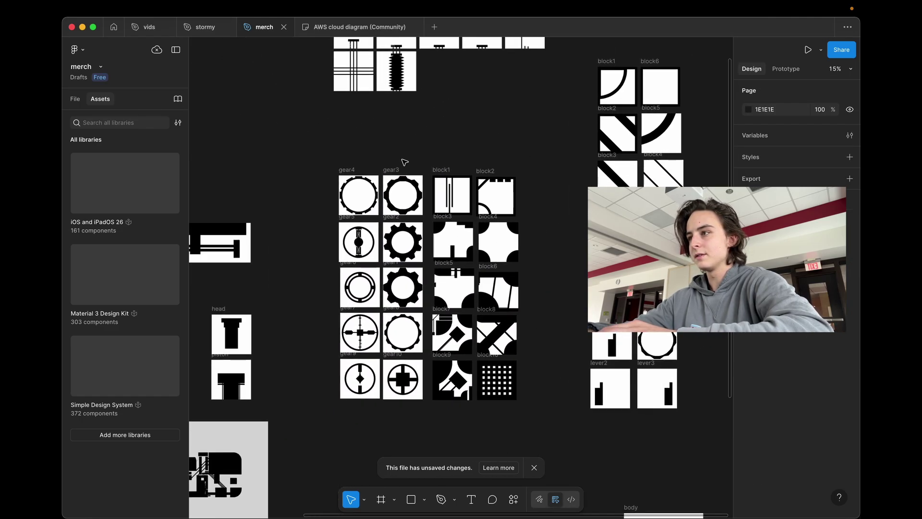
- Switch to the browser and begin, then clear, an edit of the page address
{"action": "key", "text": "super+Tab"}
{"action": "key", "text": "super+l"}
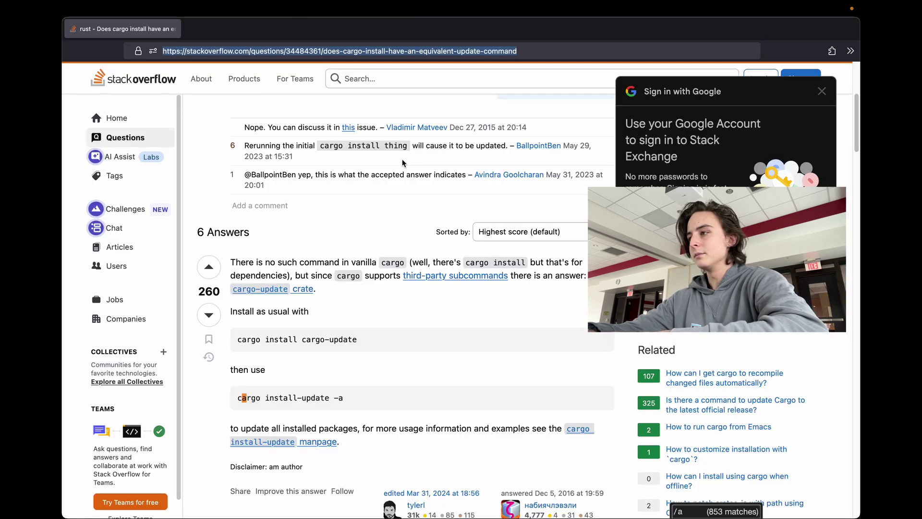
{"action": "type", "text": "l"}
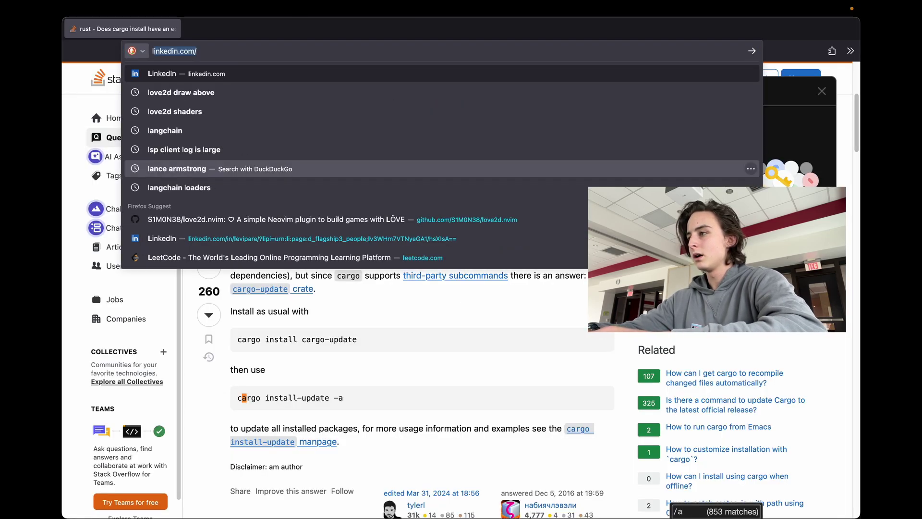
{"action": "key", "text": "BackSpace"}
{"action": "key", "text": "BackSpace"}
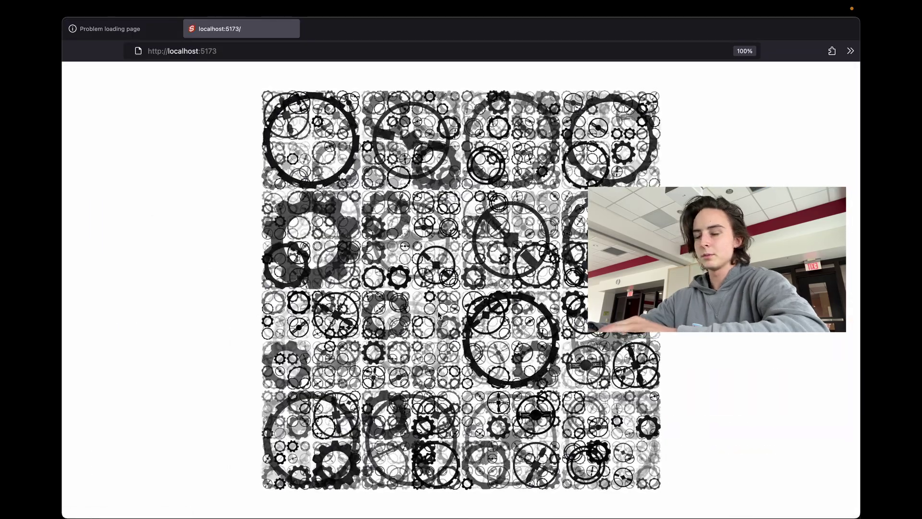
- Zoom the localhost:5173 gear page in to 133%
{"action": "key", "text": "super+equal"}
{"action": "key", "text": "super+equal"}
{"action": "key", "text": "super+equal"}
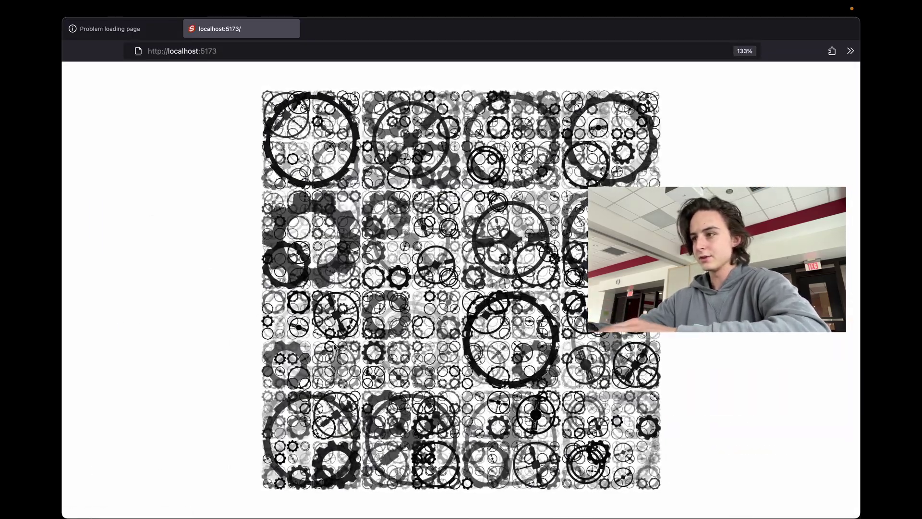